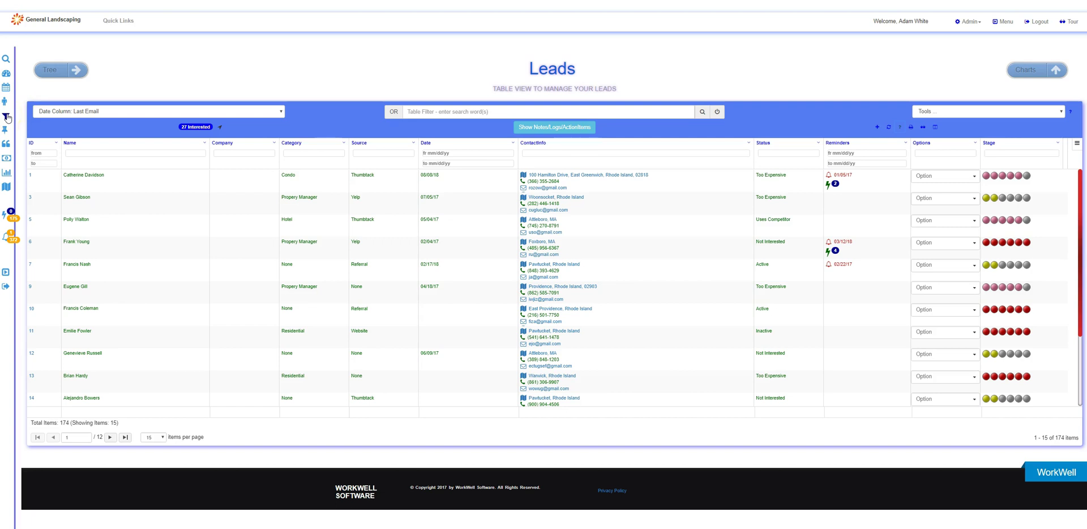
Browse the help topics explaining what leads are
click(782, 80)
click(899, 127)
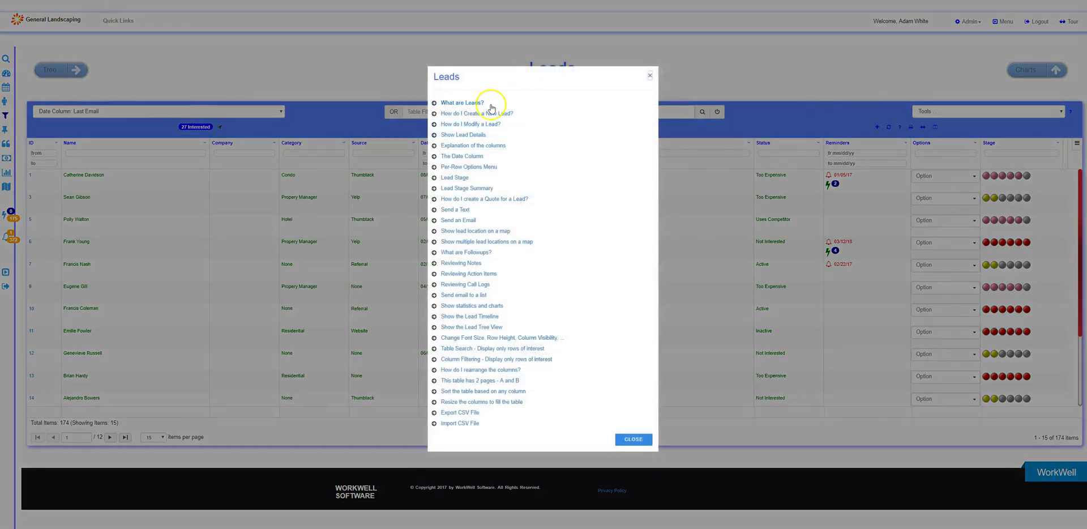
click(477, 103)
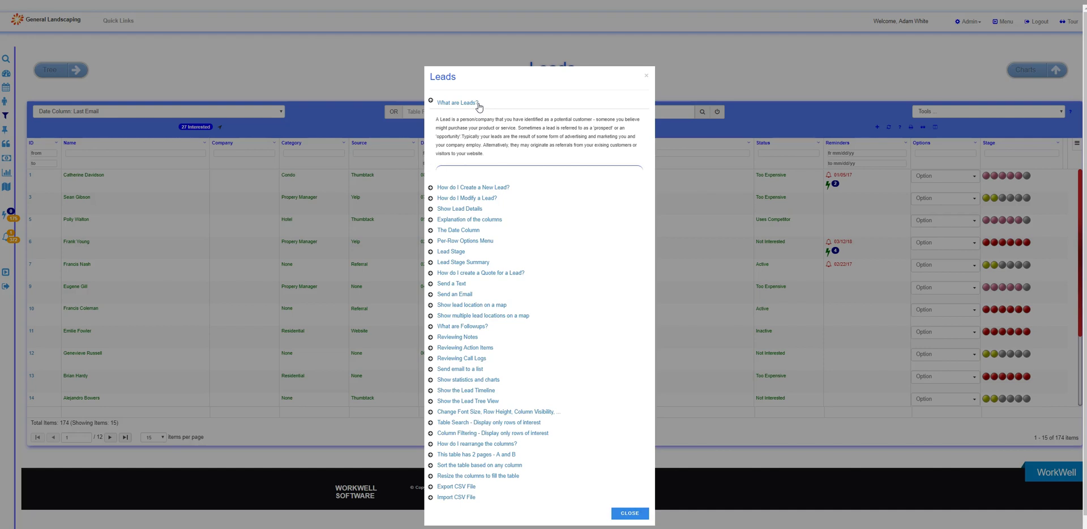
click(550, 98)
click(597, 88)
click(601, 77)
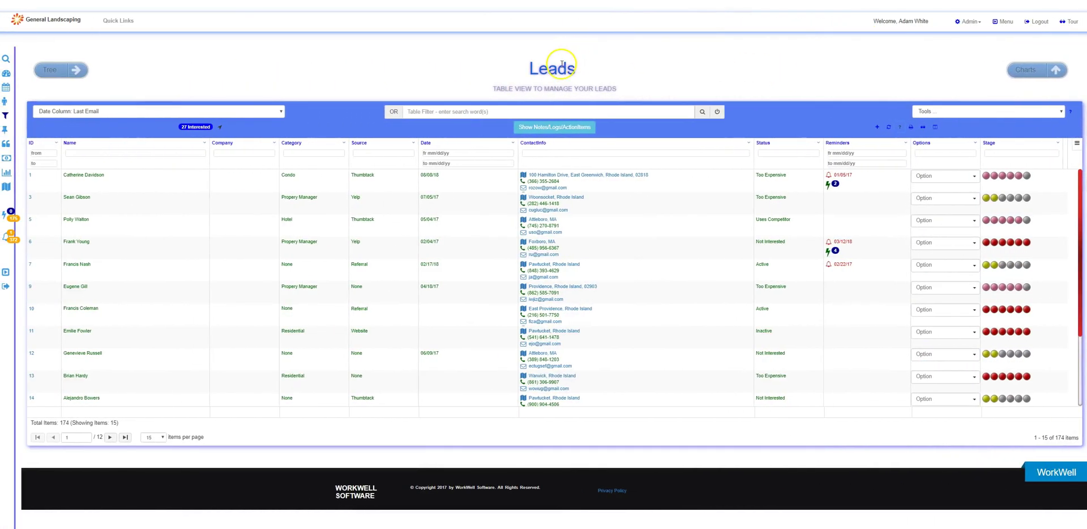
Start a new lead, entering the lead's name and a 10-digit Phone 1 number
click(120, 20)
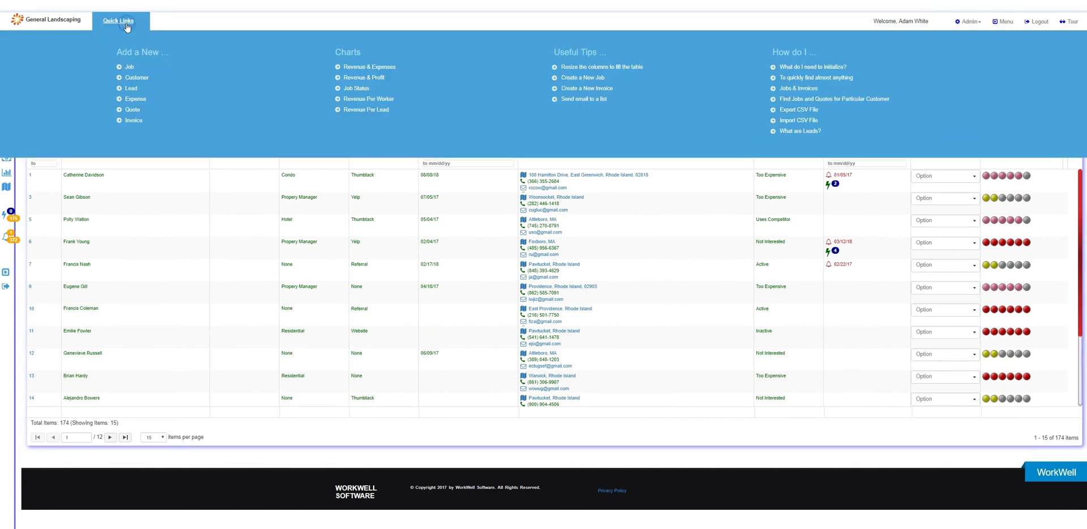
click(134, 89)
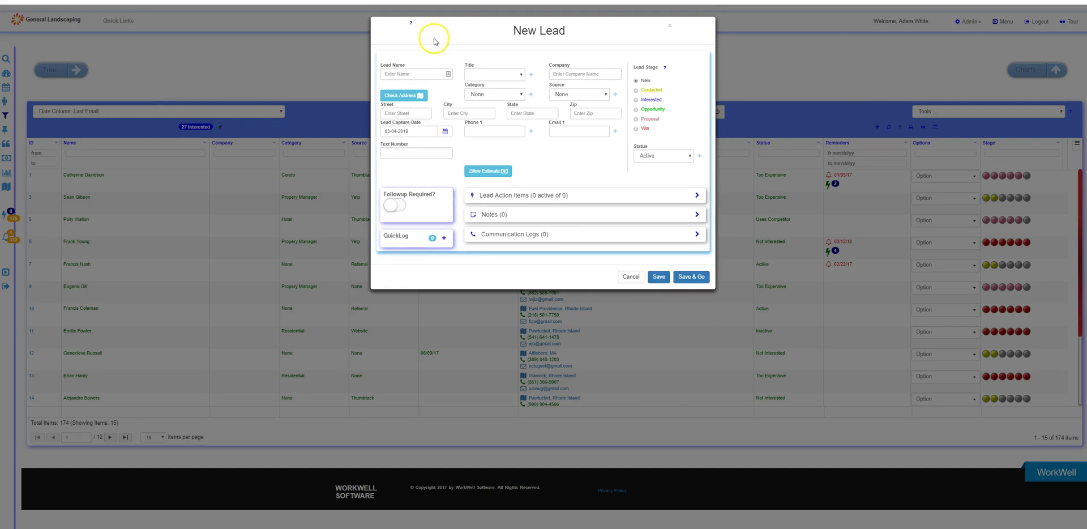
click(429, 73)
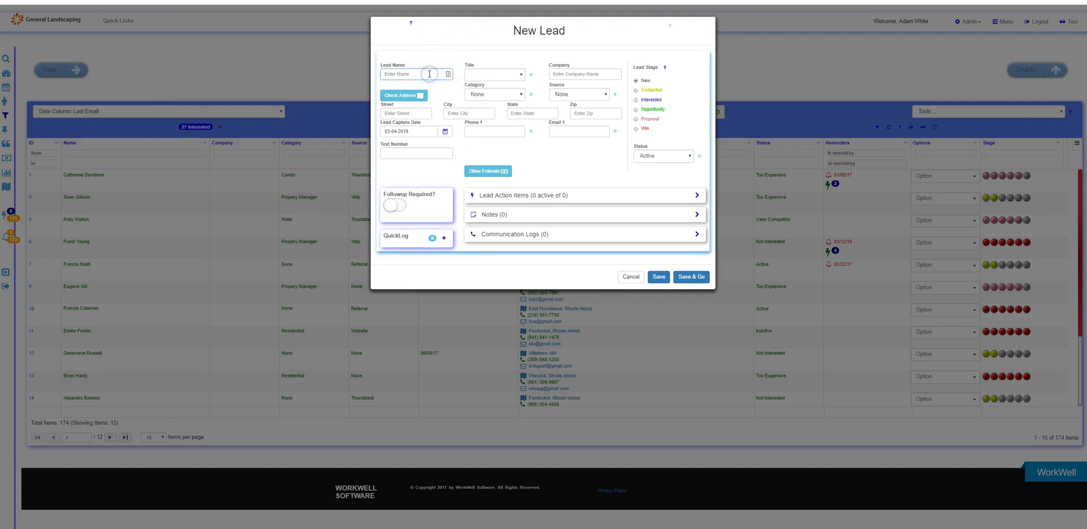
click(477, 131)
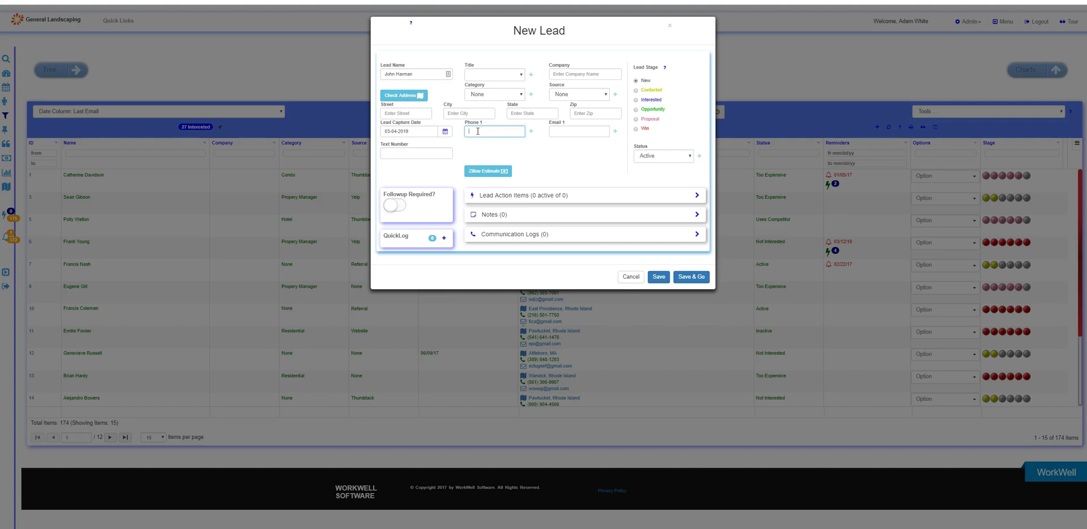
text(555-98)
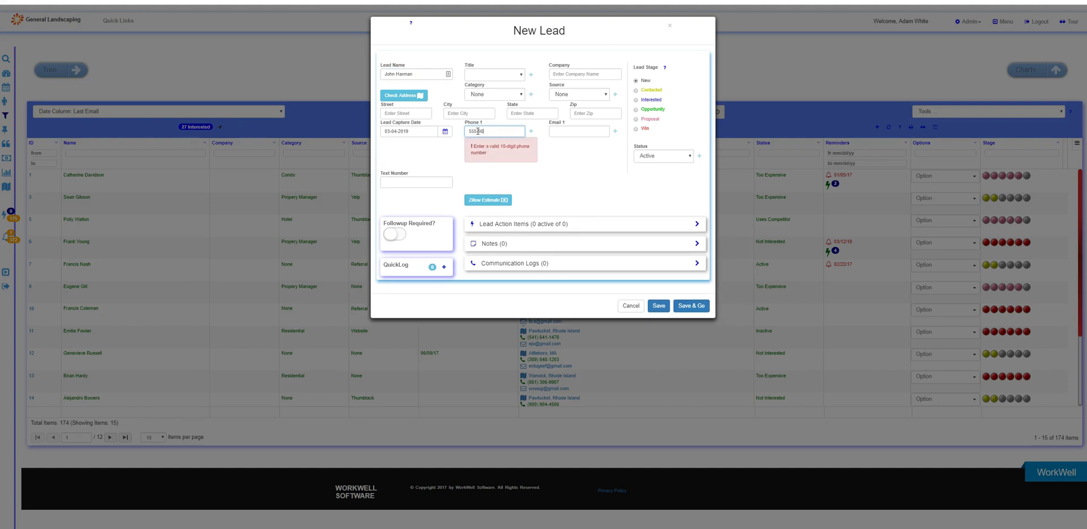
text(7-76544)
key(BackSpace)
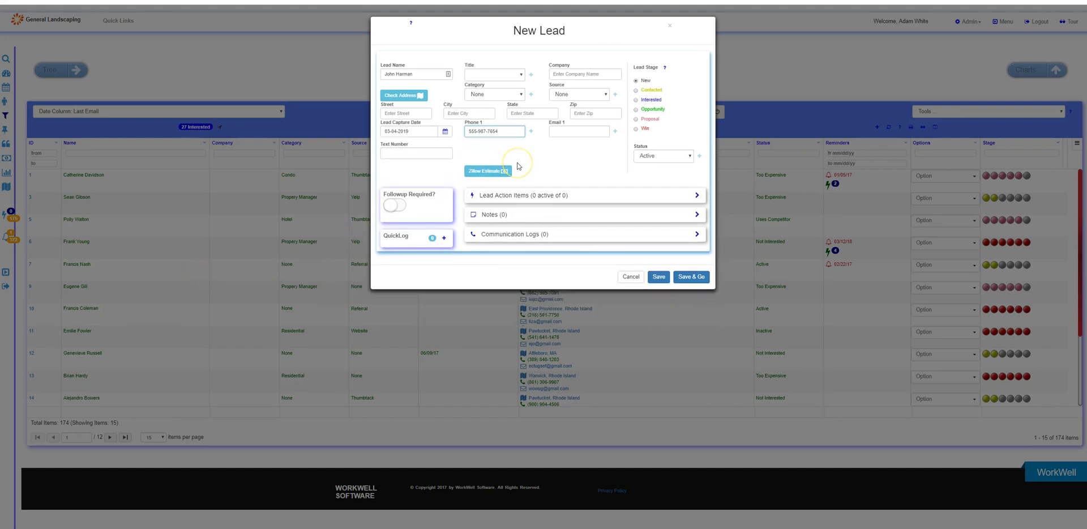
click(516, 165)
Set the new lead's Category to Propery Manager and its Source to Website
click(508, 77)
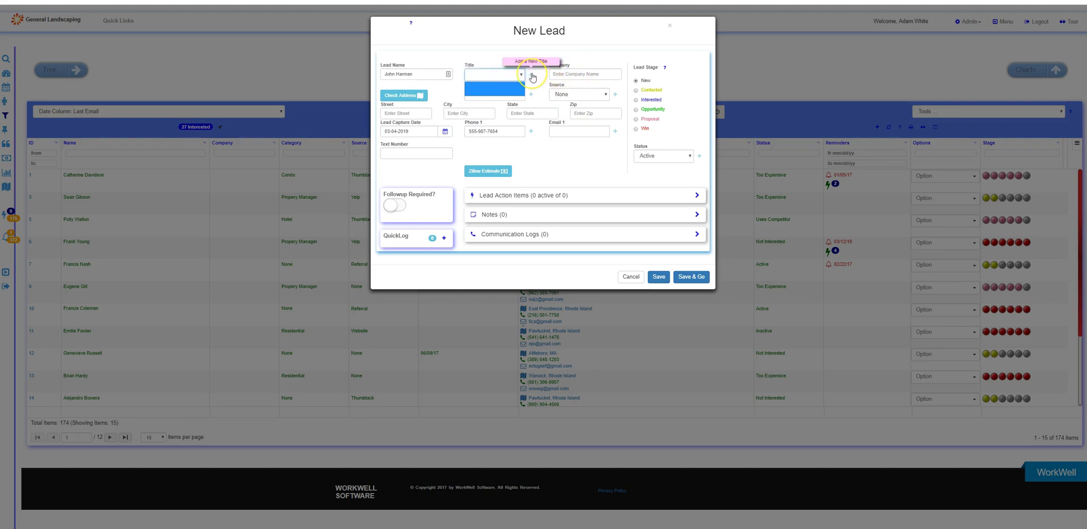
click(492, 50)
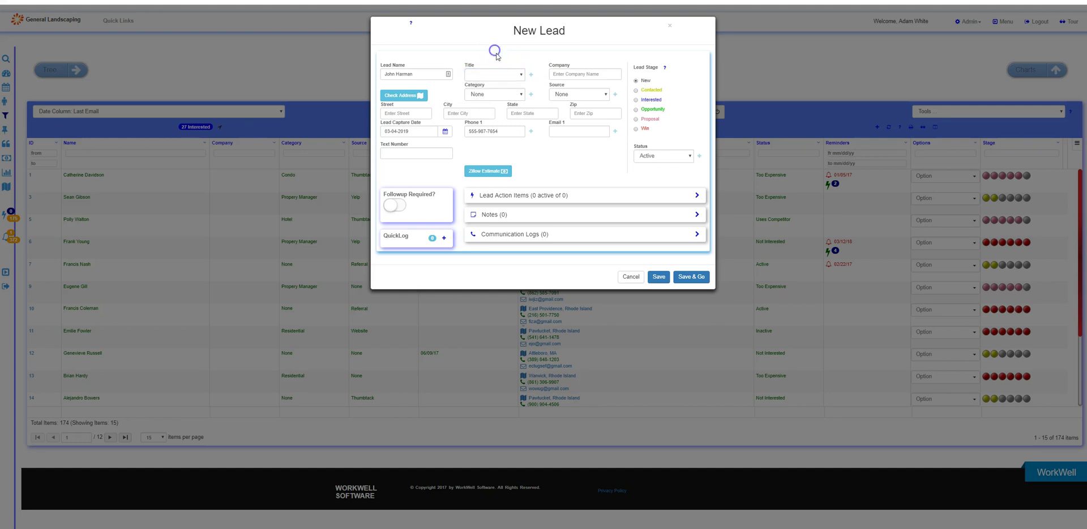
click(512, 103)
click(513, 95)
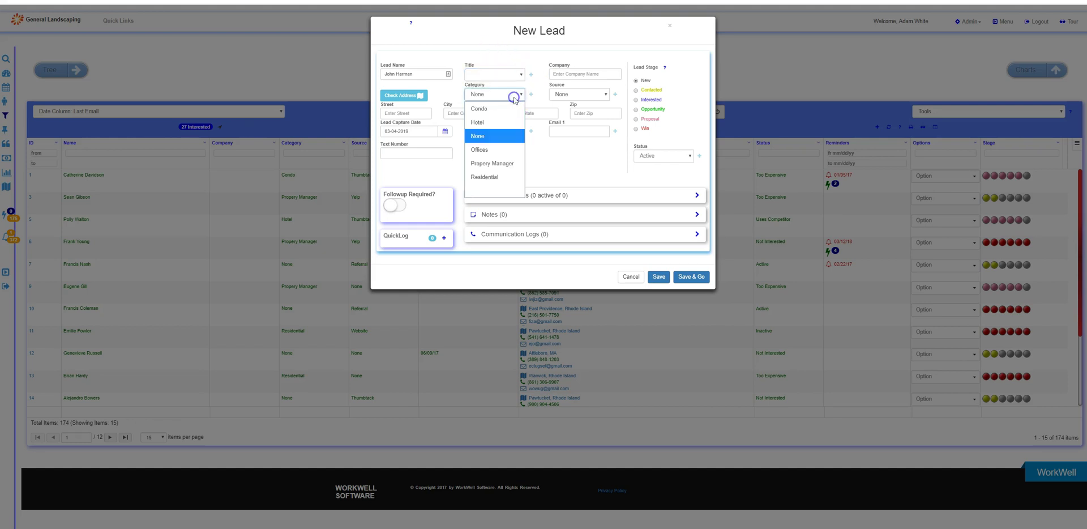
click(487, 163)
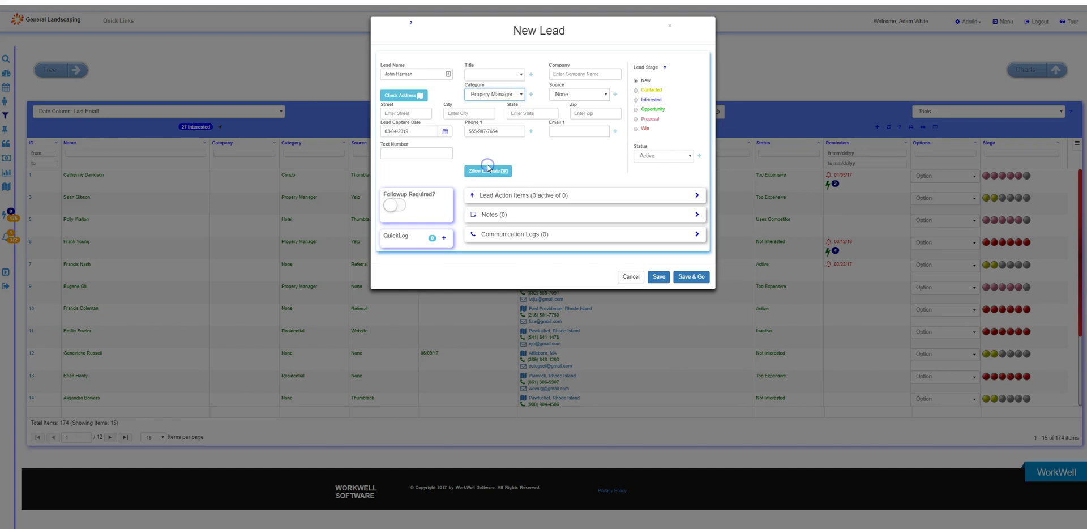
click(567, 95)
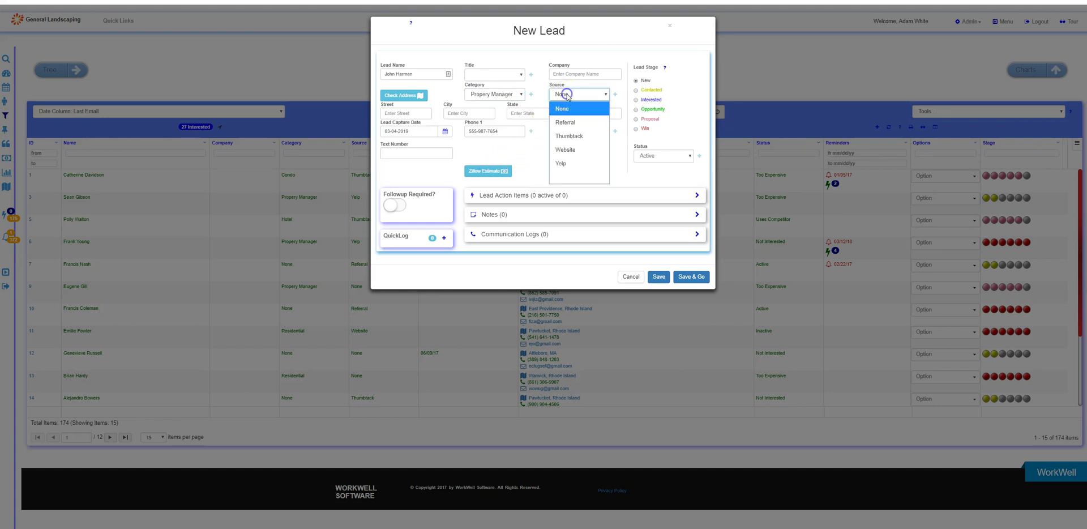
click(571, 150)
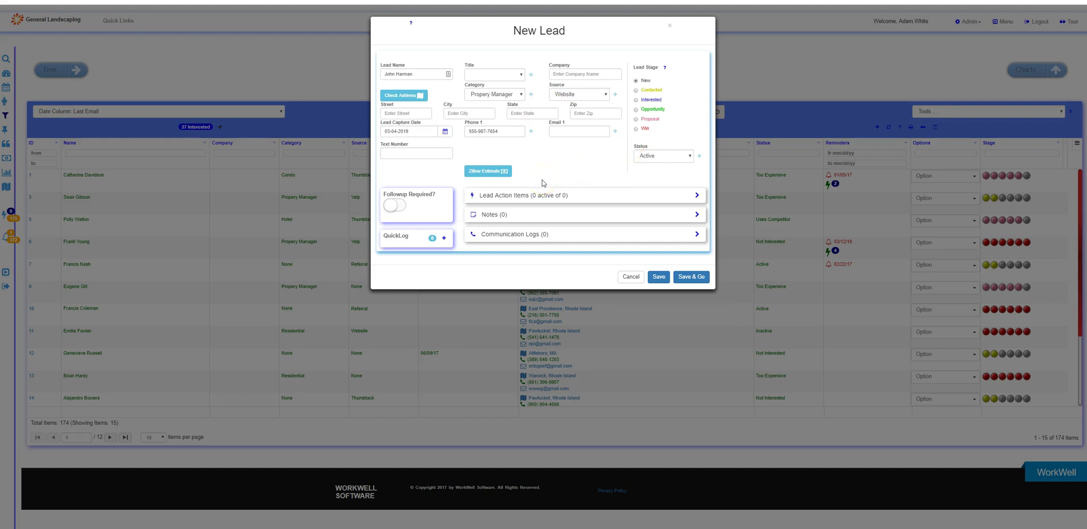
Require a followup dated 03-18-2019 and save the lead with Save & Go
click(403, 207)
click(440, 233)
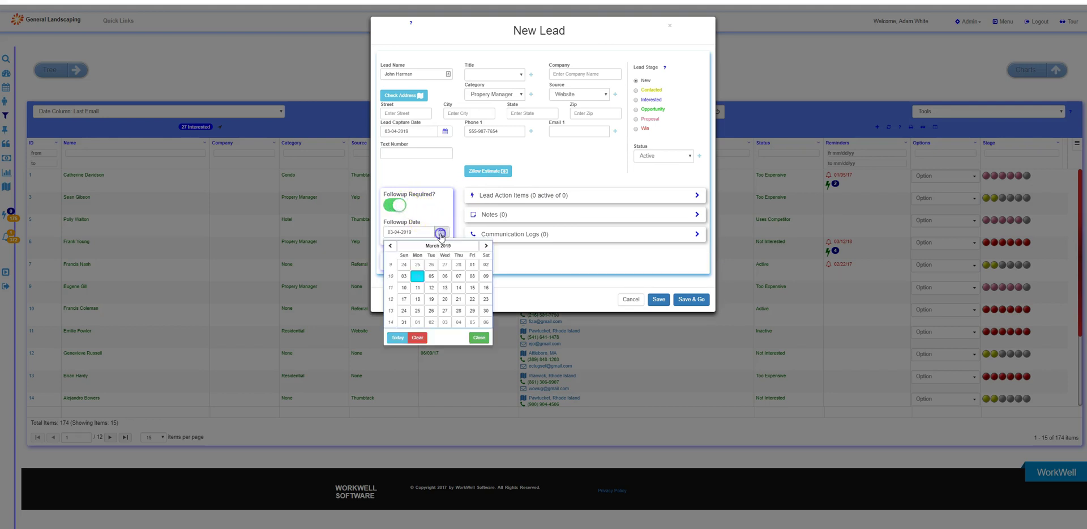
click(418, 298)
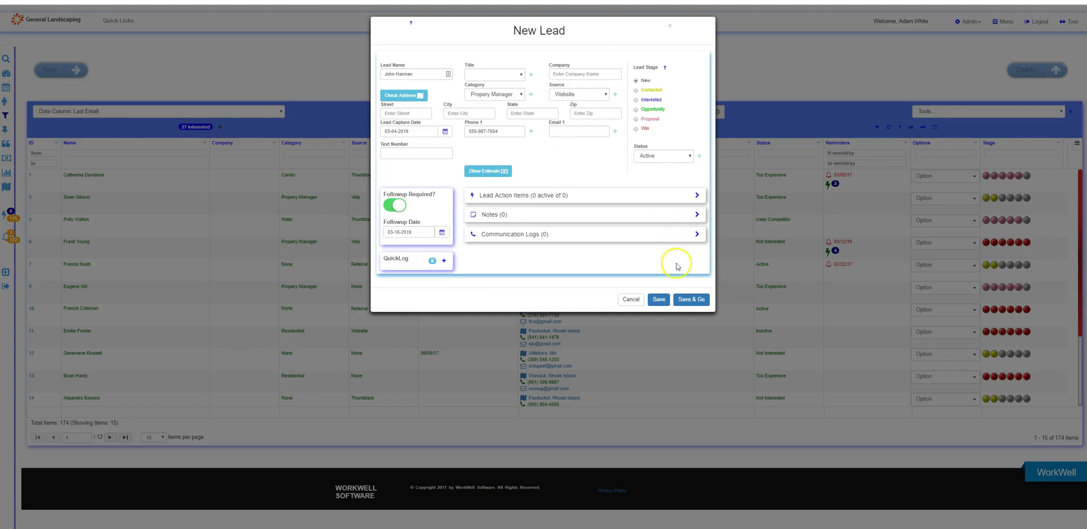
click(688, 300)
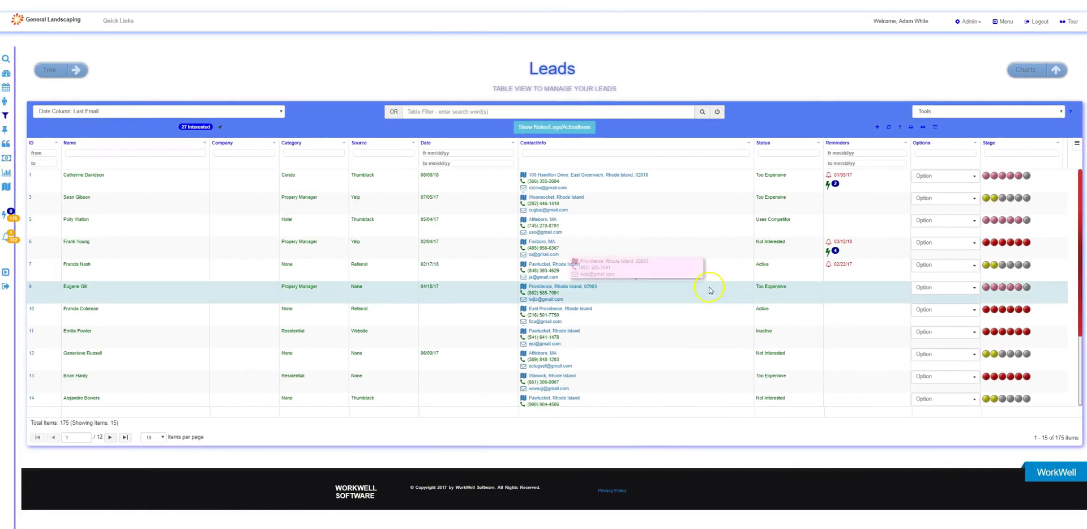
Expand the Dashboard's 51 pending lead followups under To Do Lists
click(6, 75)
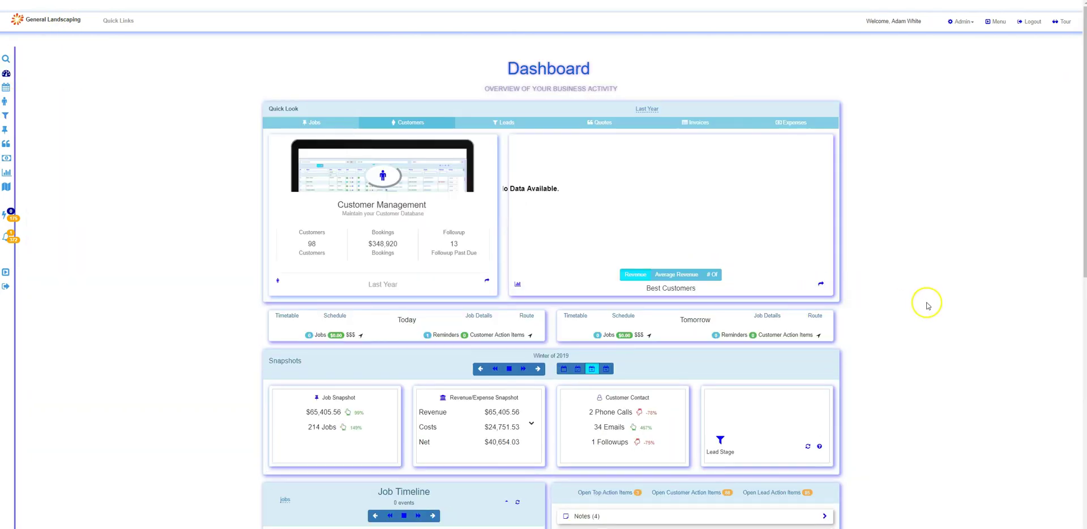
scroll(927, 305, down, 10)
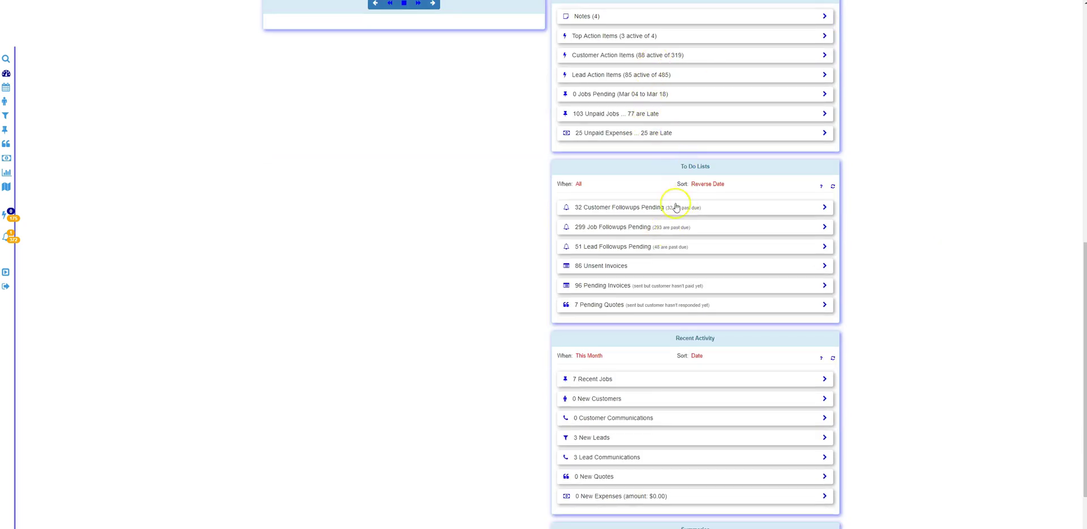
click(607, 248)
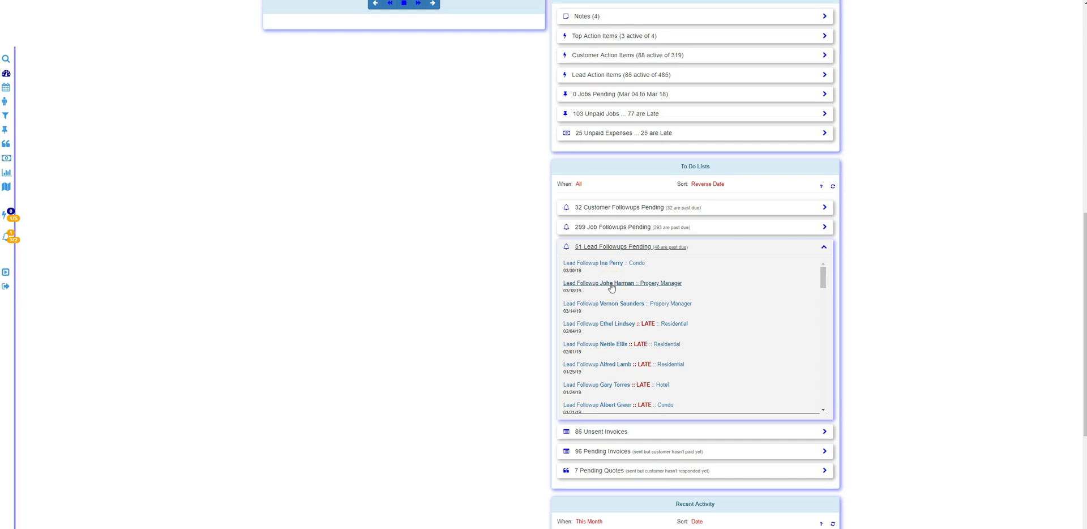
Open Lead #178 from its followup, set its stage to Contacted, and show its action items
click(611, 283)
click(541, 51)
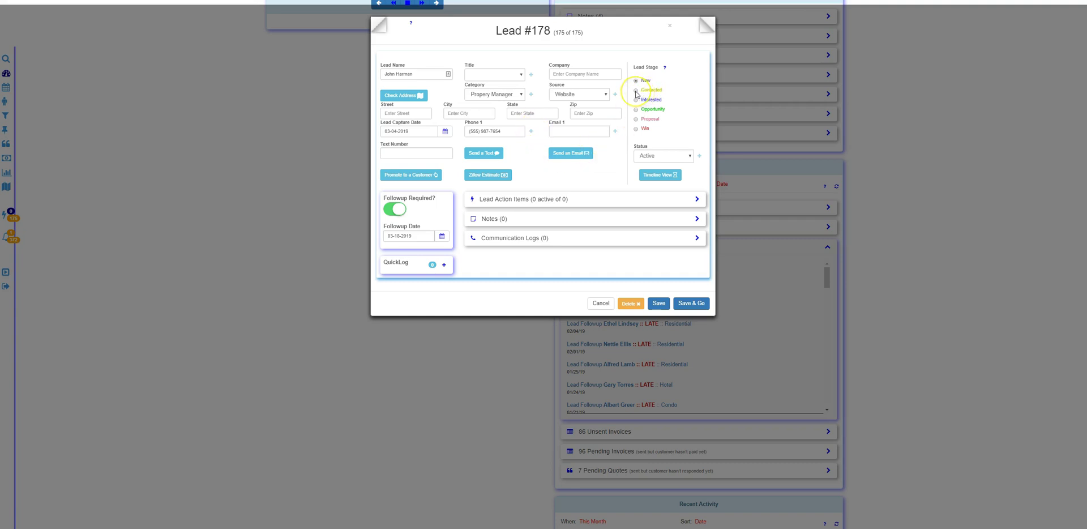
click(636, 92)
click(502, 201)
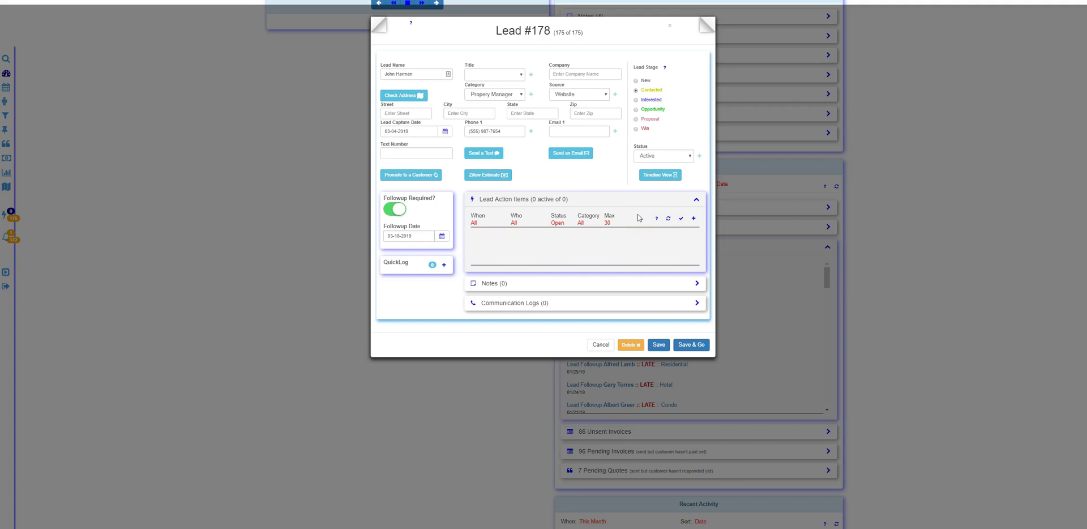
Switch Lead #178's stage from Contacted to Opportunity
click(731, 159)
click(644, 102)
click(636, 101)
click(636, 108)
key(Tab)
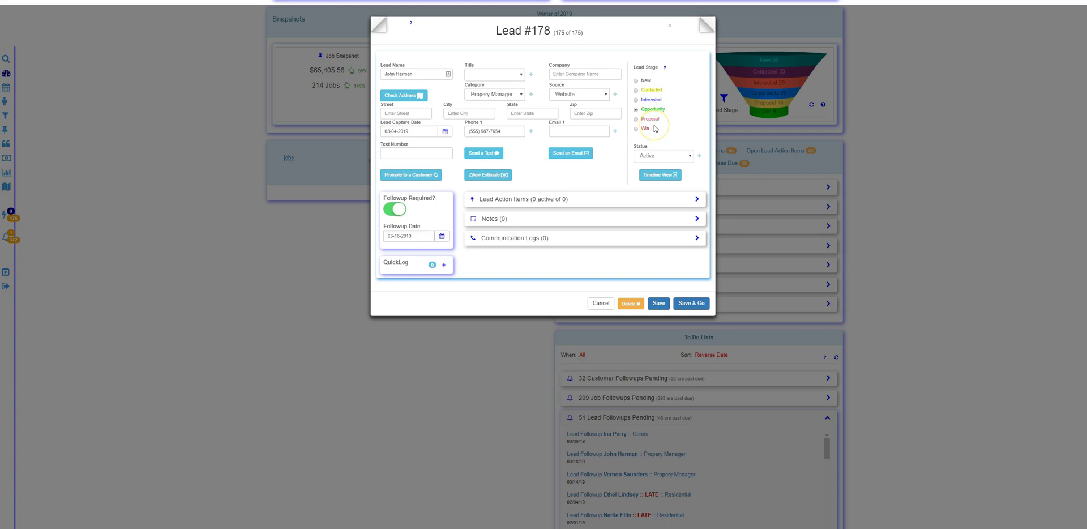
Change Lead #178's status from Active to Uses Competitor
click(691, 55)
click(651, 157)
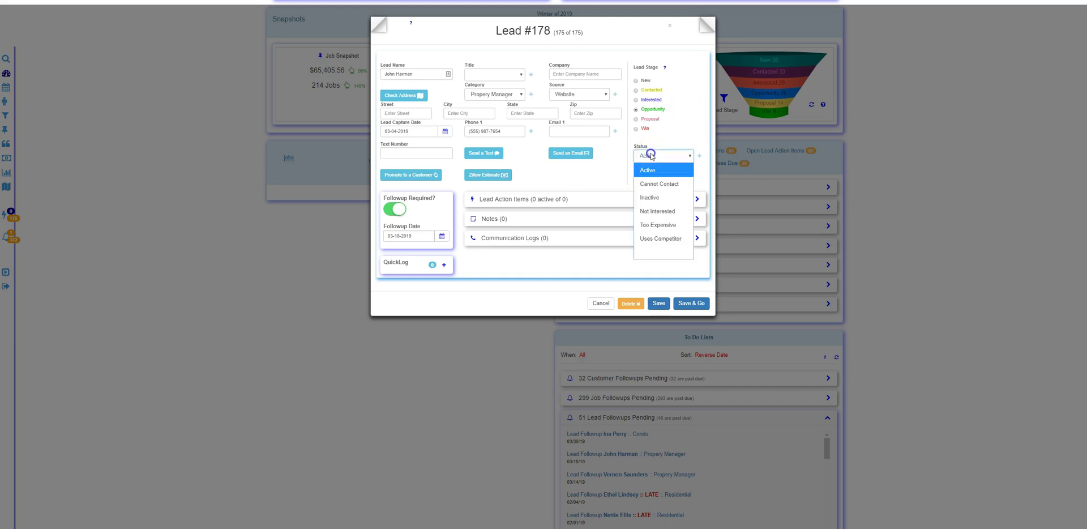
click(660, 237)
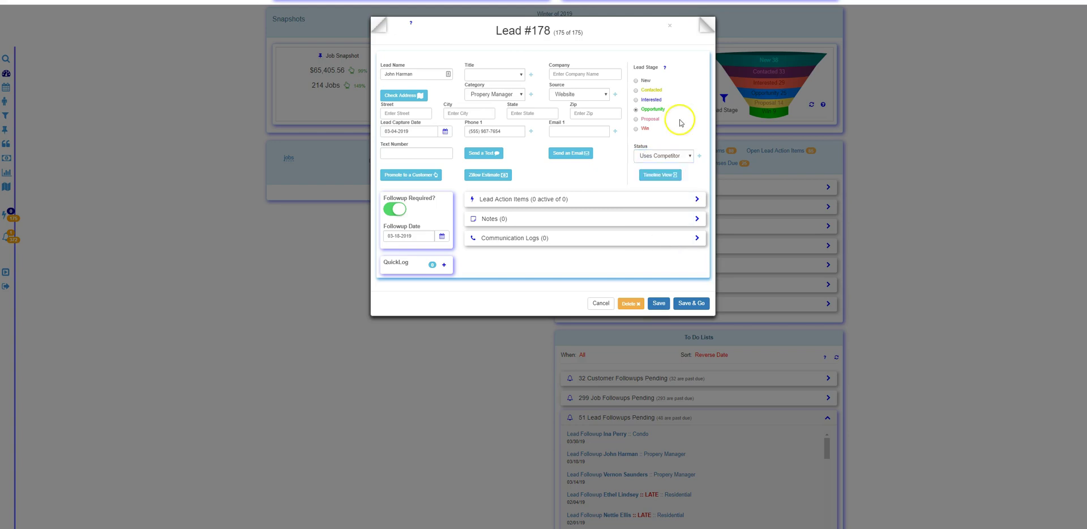
click(680, 156)
click(694, 114)
Add a new lead status named Retiring
click(699, 155)
click(694, 189)
text(Retiring)
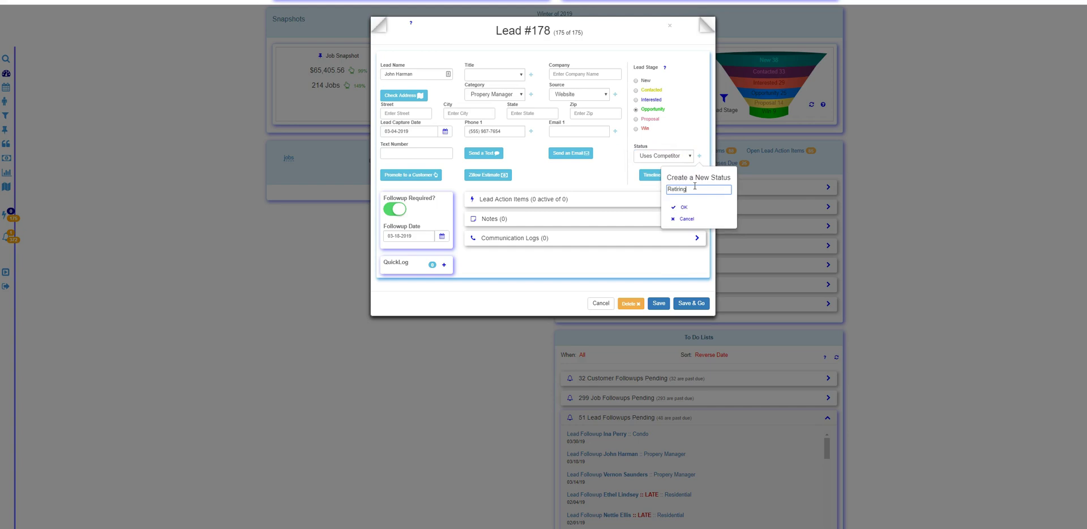
key(Return)
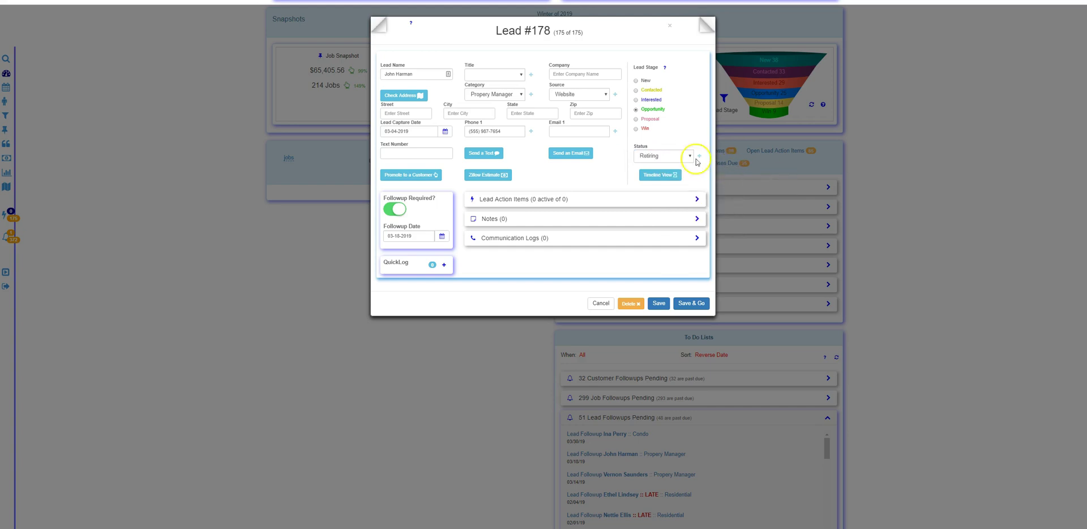
click(659, 156)
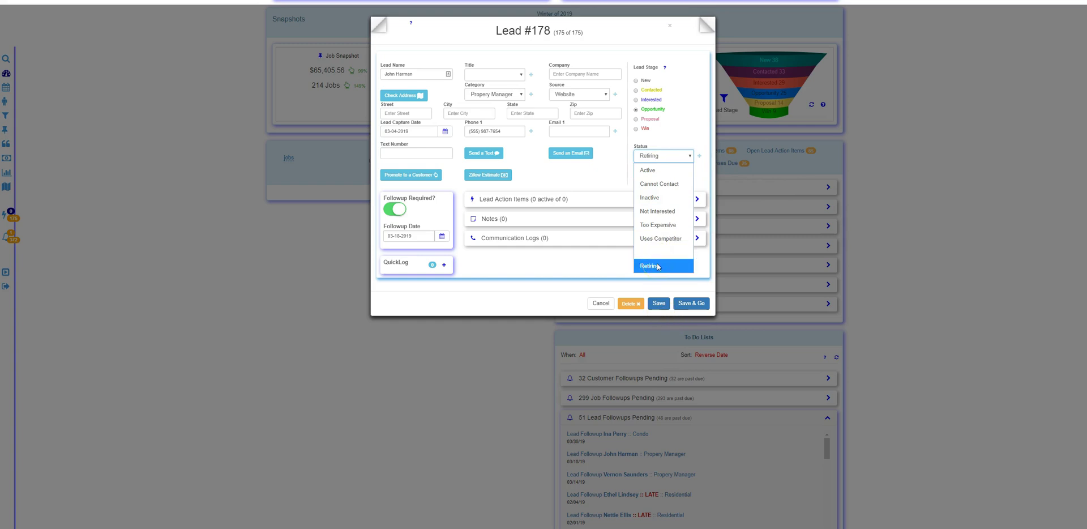
click(659, 266)
Set Lead #178's status back to Active
click(660, 155)
click(661, 170)
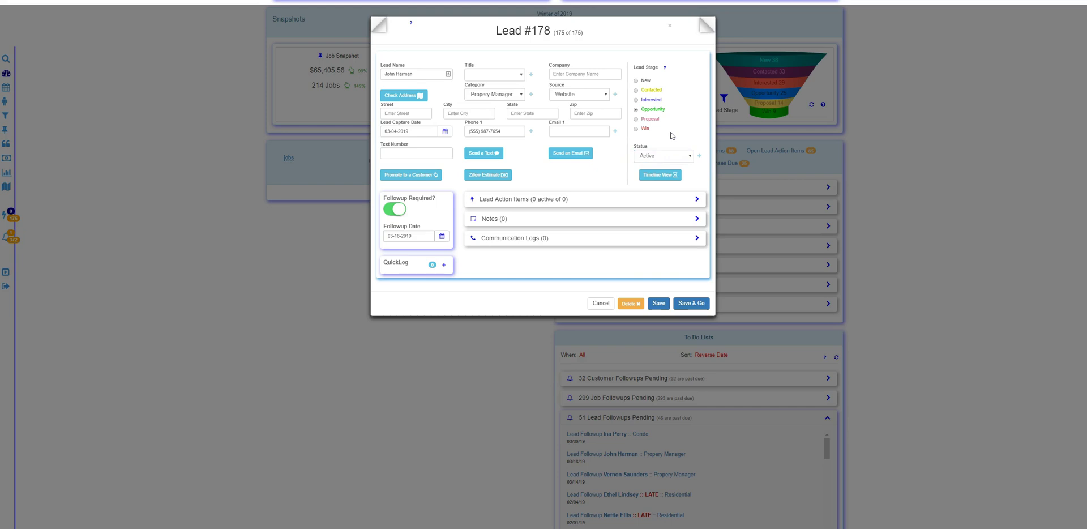
click(691, 85)
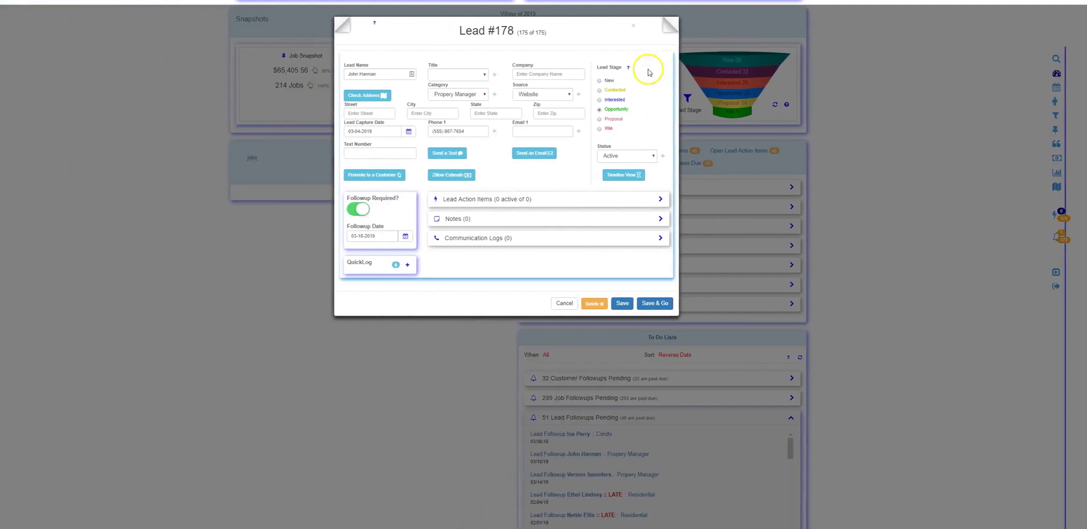
Mark Lead #178 as Win and confirm promoting it to a customer
click(600, 129)
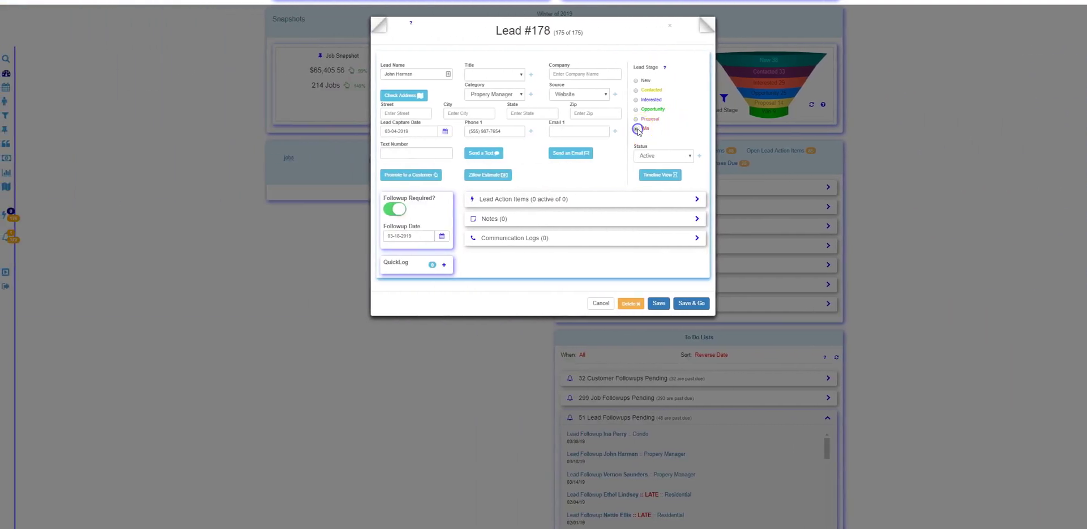
click(425, 176)
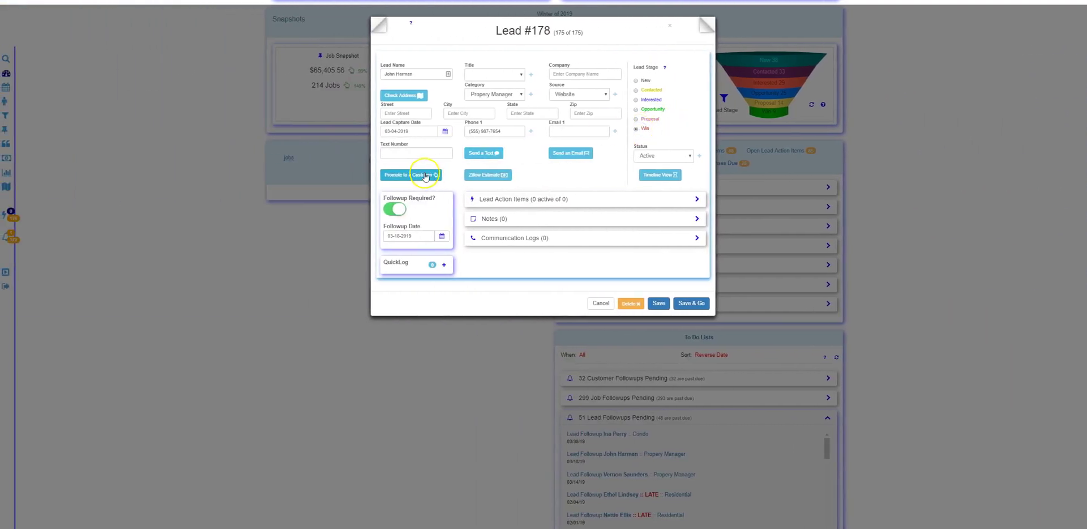
click(423, 176)
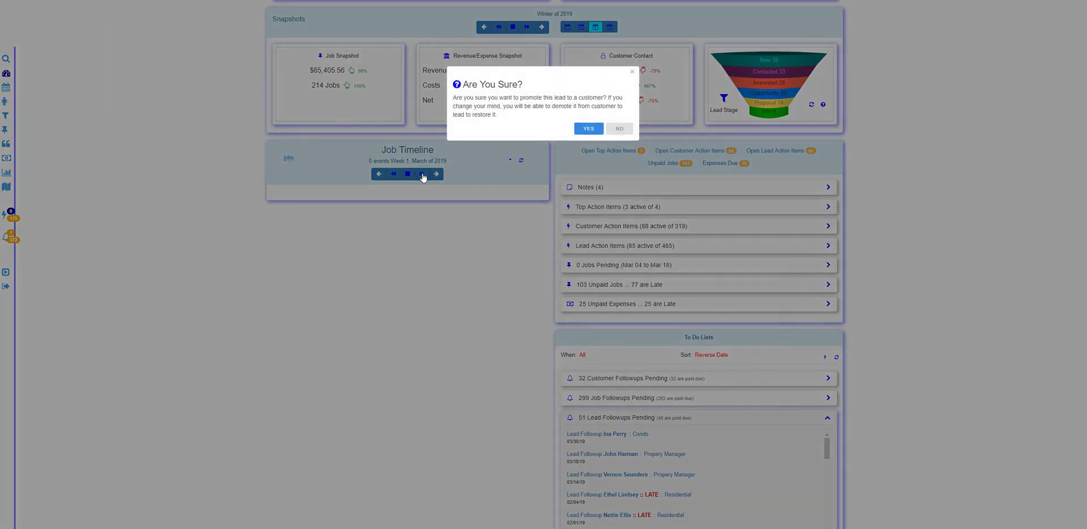
click(589, 129)
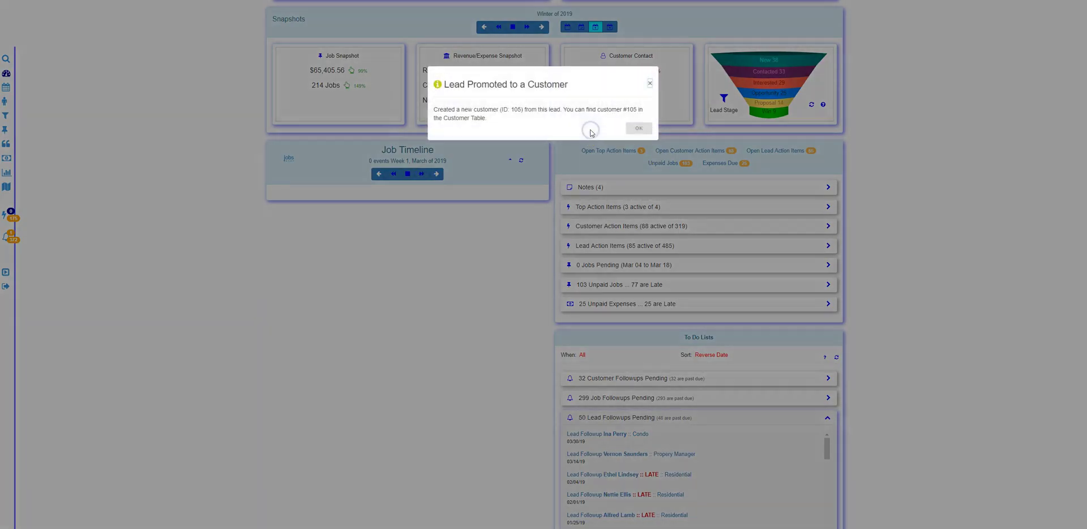
click(631, 129)
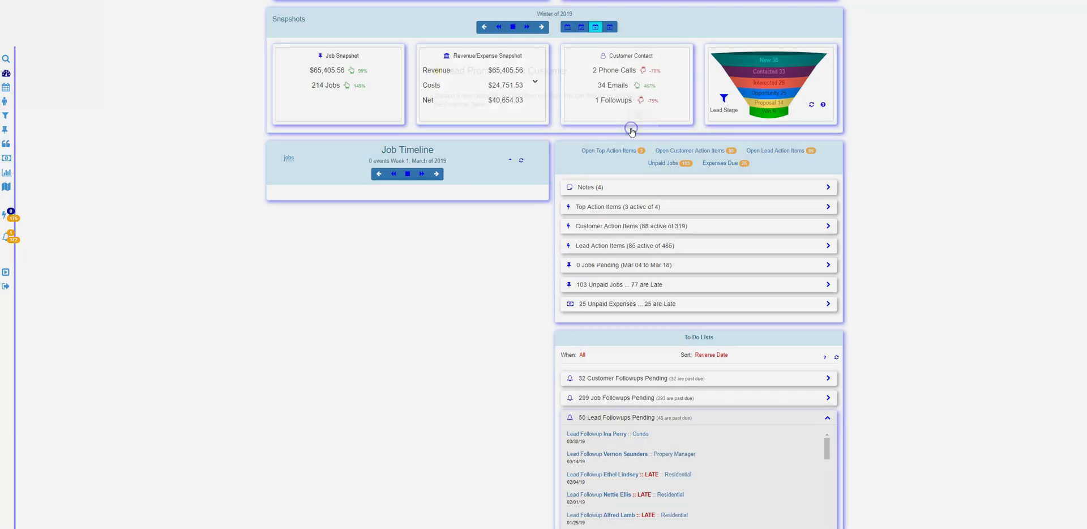
scroll(6, 105, up, 2)
Open customer #105's record from the last page of the Customers table
click(6, 103)
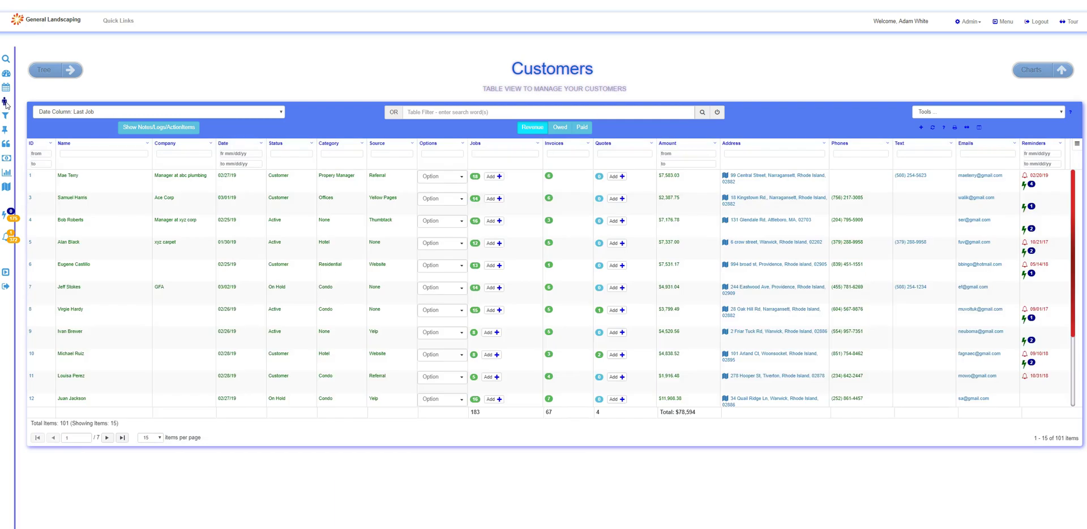
click(122, 437)
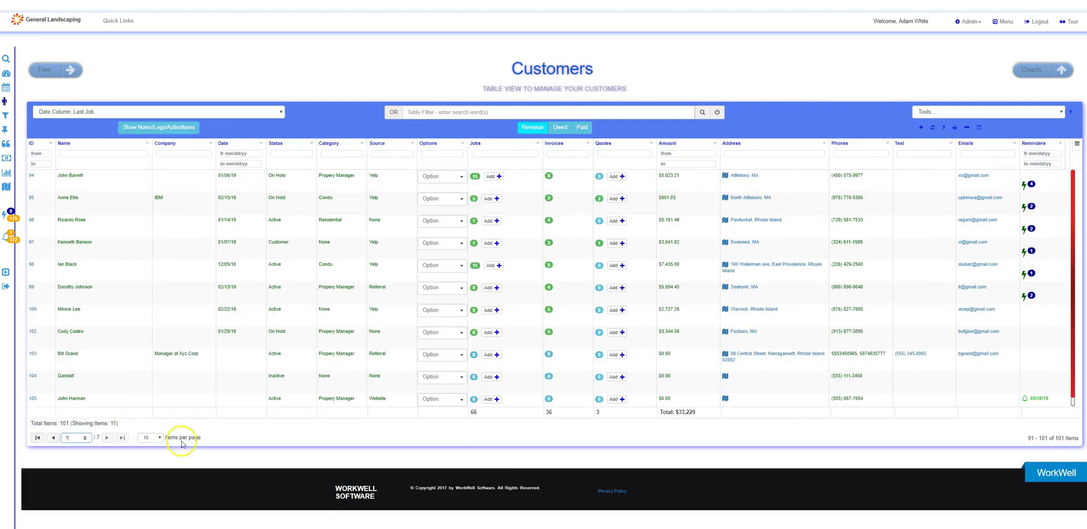
click(33, 398)
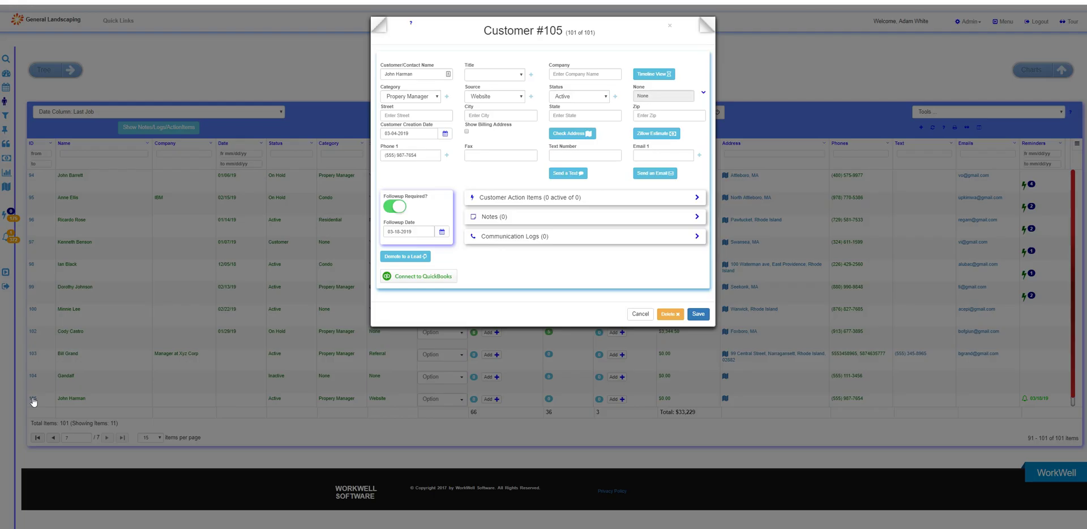